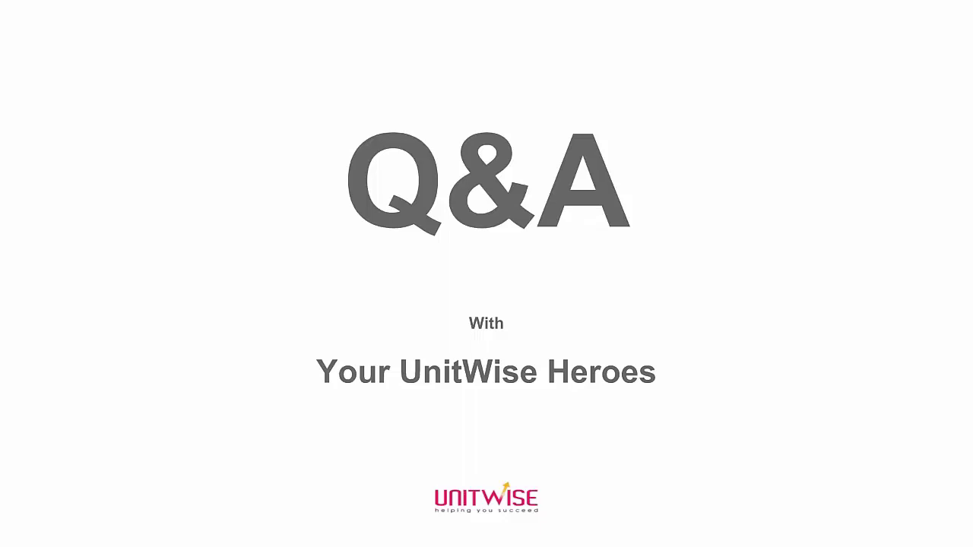
- Leave the slide presentation and open the form for creating a new email template in UnitWise
{"action": "key", "text": "Escape"}
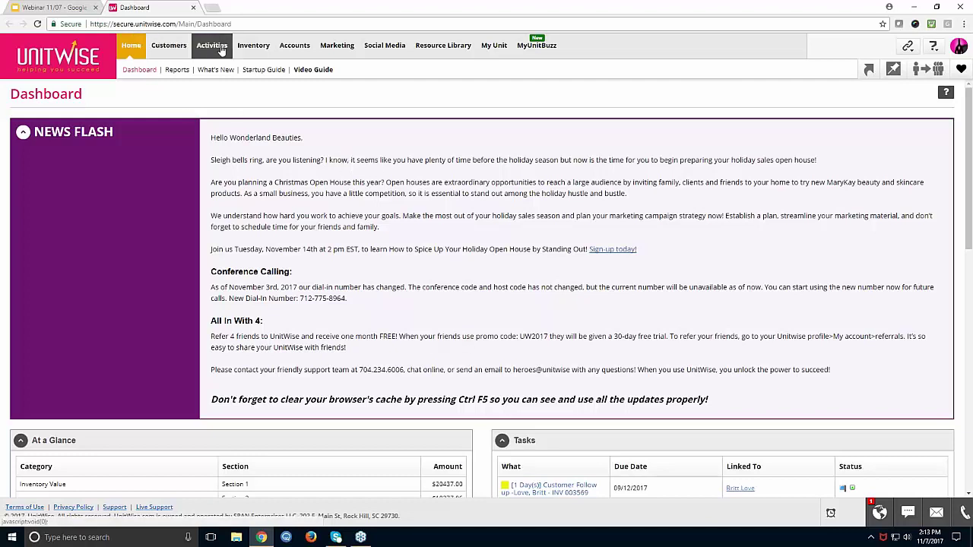
{"action": "mouse_move", "coordinate": [323, 52]}
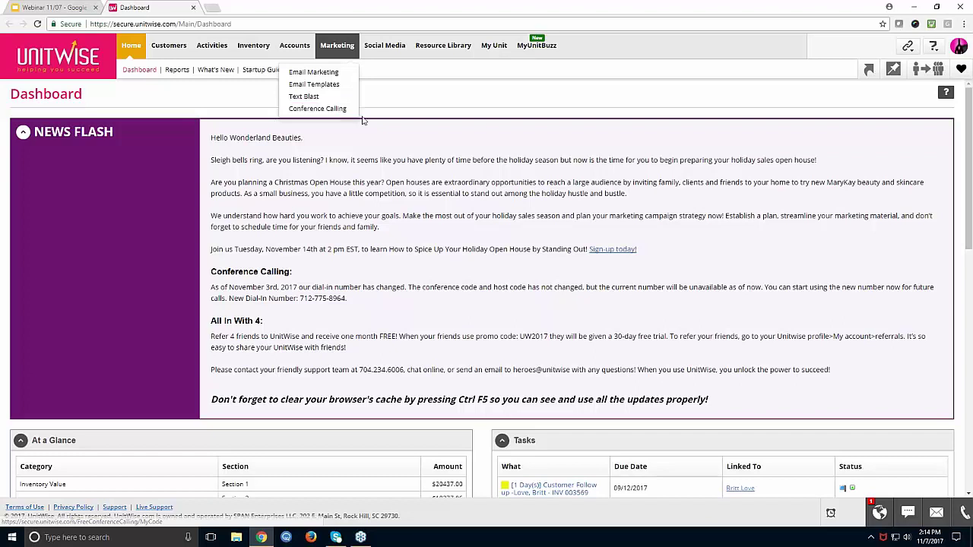
{"action": "left_click", "coordinate": [346, 51]}
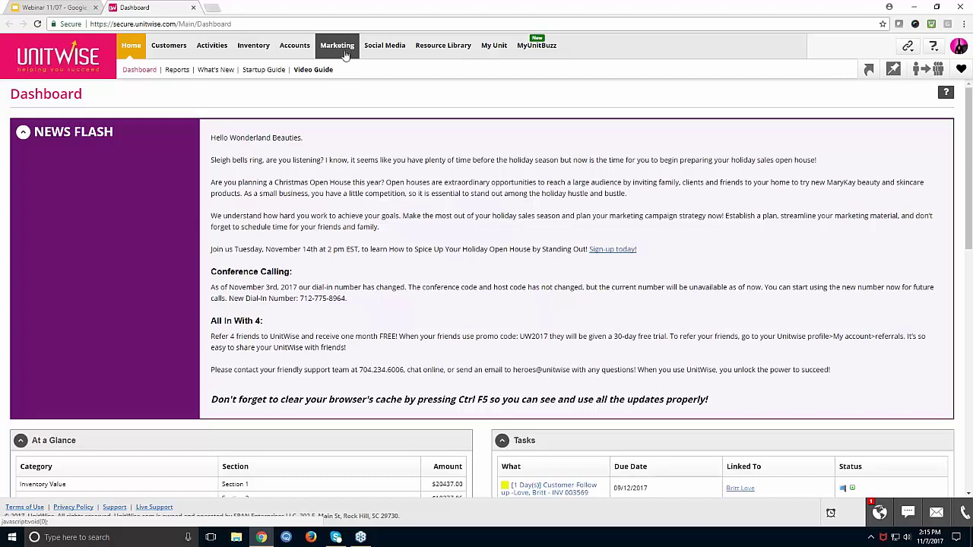
{"action": "left_click", "coordinate": [344, 55]}
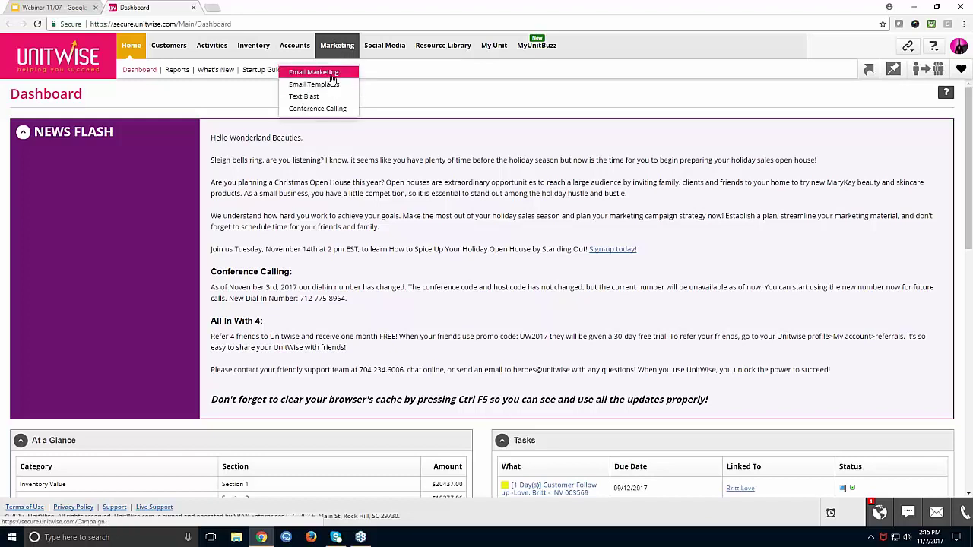
{"action": "left_click", "coordinate": [332, 84]}
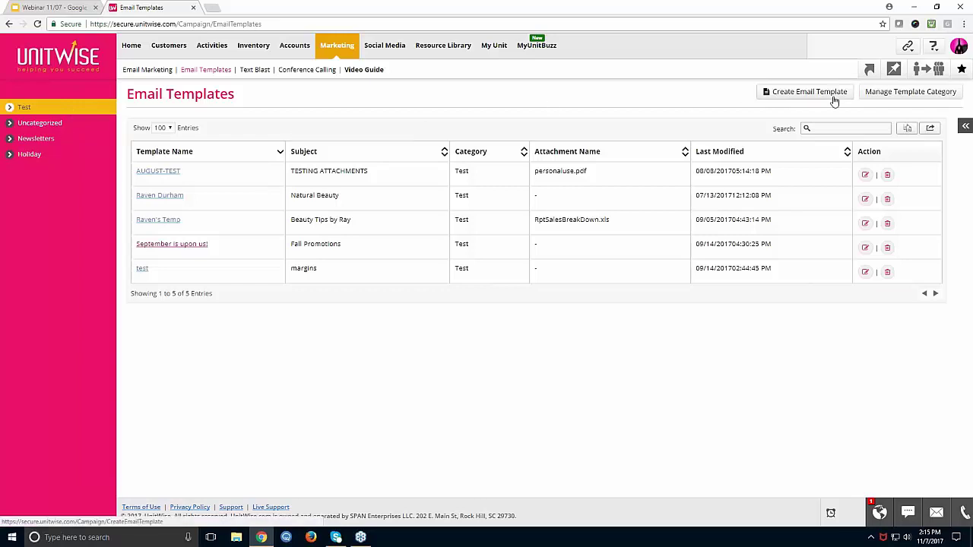
{"action": "left_click", "coordinate": [808, 91]}
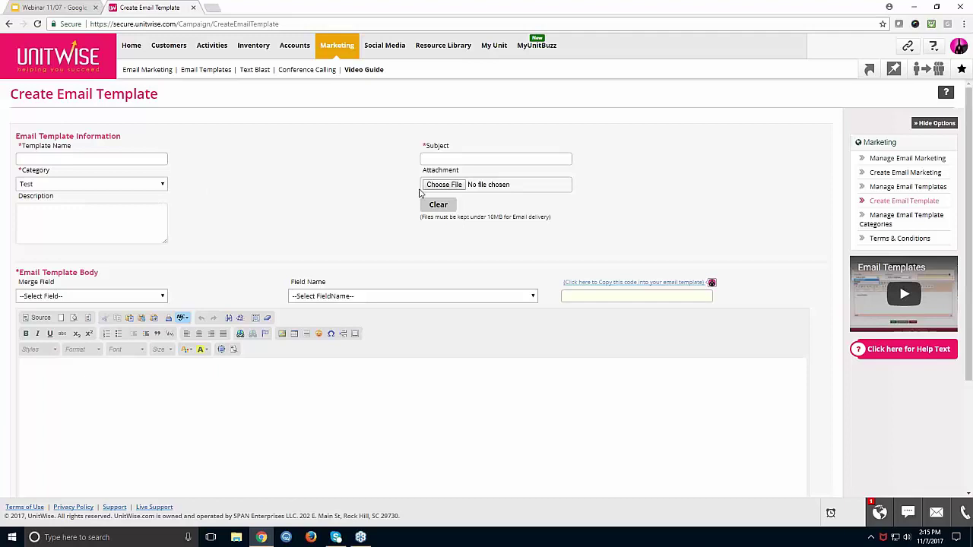
- Set the email template body's merge field to Contact with First Name as the field name
{"action": "scroll", "coordinate": [420, 192], "scroll_direction": "down", "scroll_amount": 2}
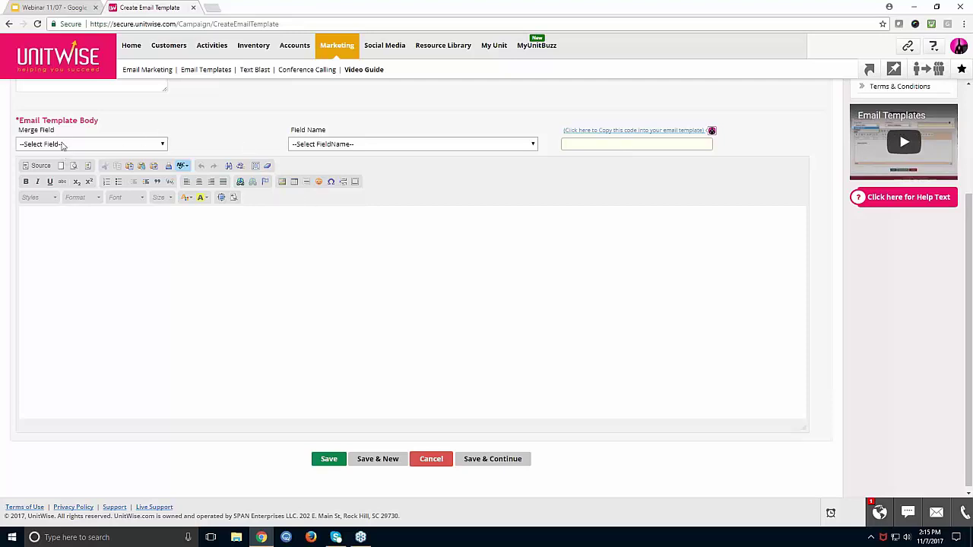
{"action": "left_click", "coordinate": [162, 145]}
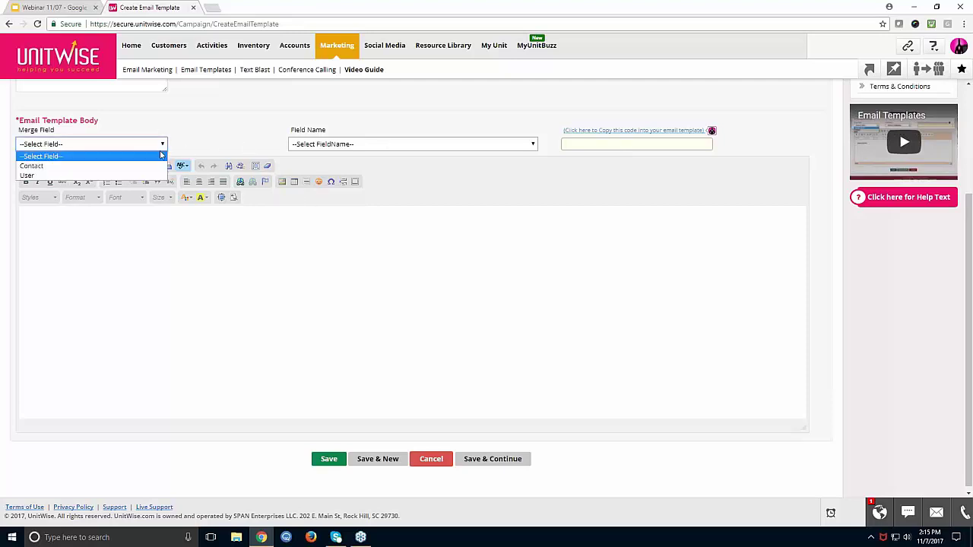
{"action": "left_click", "coordinate": [149, 166]}
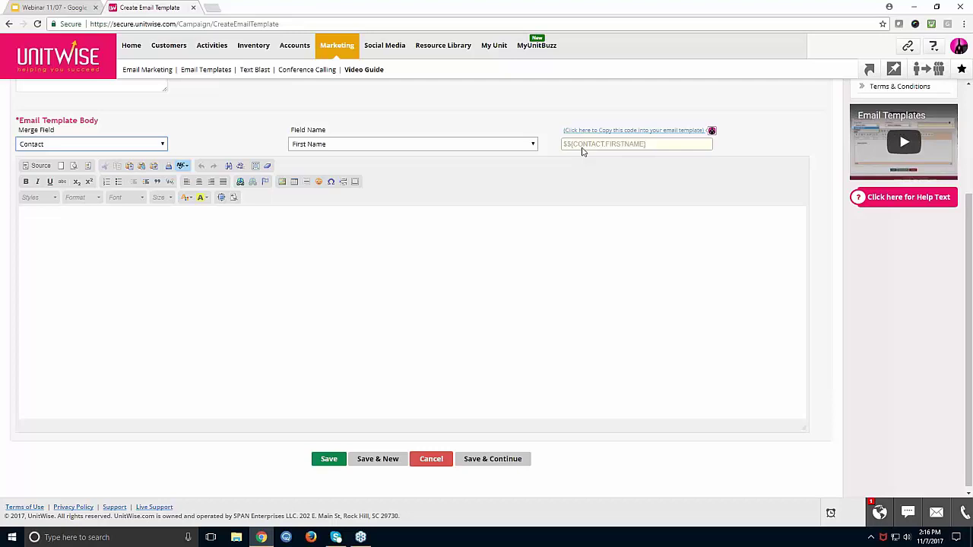
{"action": "scroll", "coordinate": [507, 198], "scroll_direction": "up", "scroll_amount": 2}
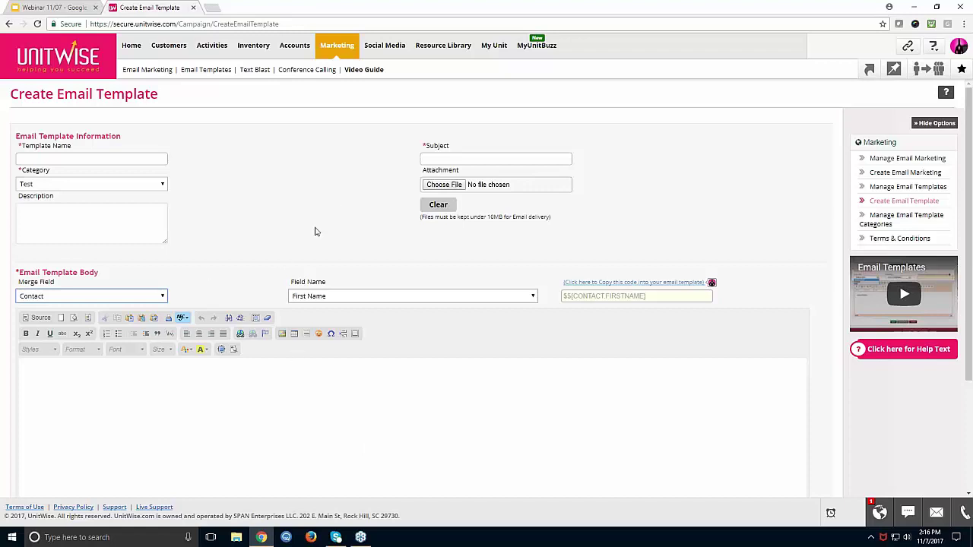
- Open the Image Library, view the Upload Image form and close it without uploading anything
{"action": "mouse_move", "coordinate": [445, 50]}
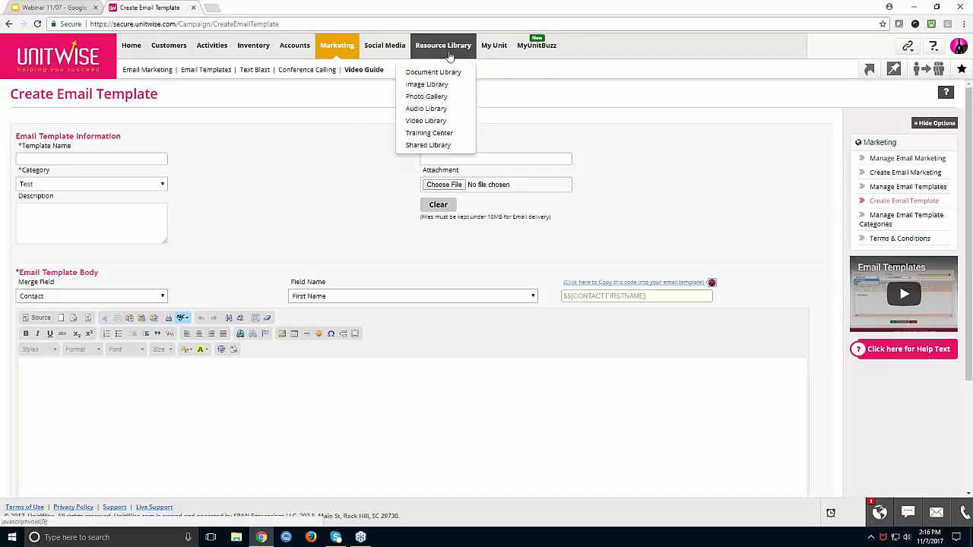
{"action": "left_click", "coordinate": [426, 84]}
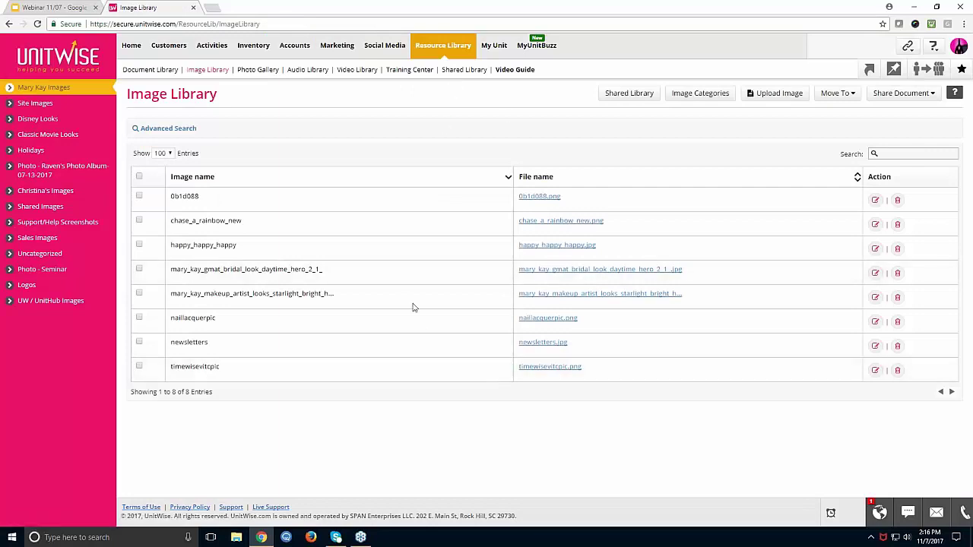
{"action": "left_click", "coordinate": [776, 97]}
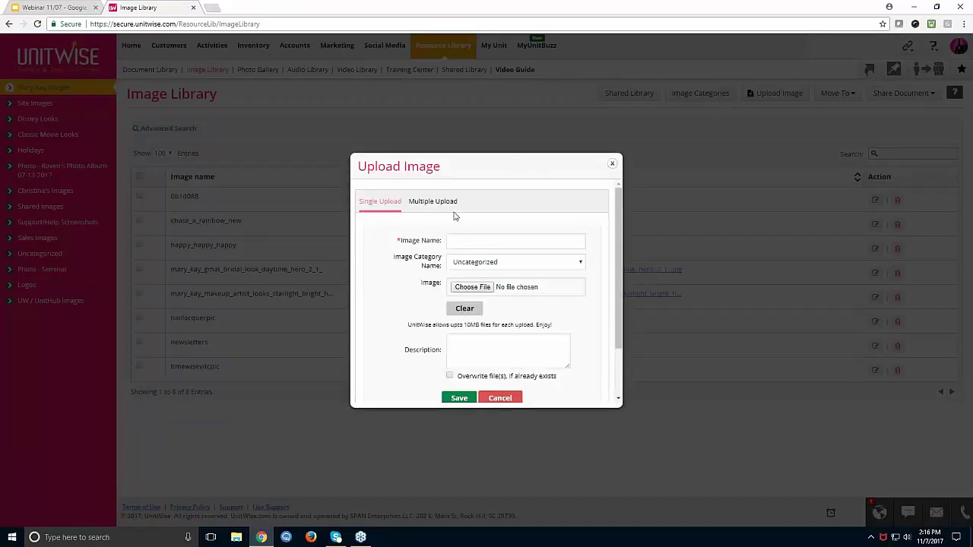
{"action": "left_click", "coordinate": [612, 163]}
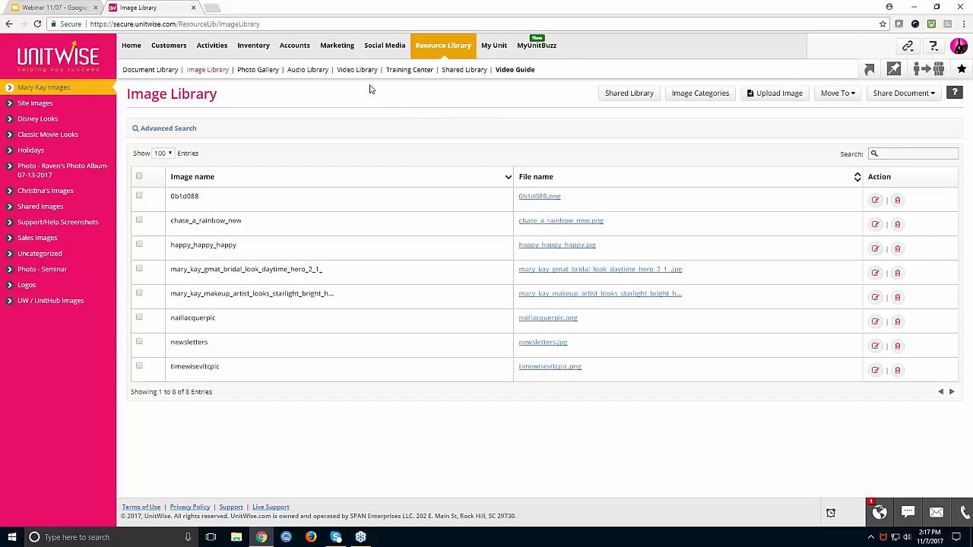
- Create a new email marketing campaign that uses a ready-made template
{"action": "mouse_move", "coordinate": [337, 47]}
{"action": "left_click", "coordinate": [331, 73]}
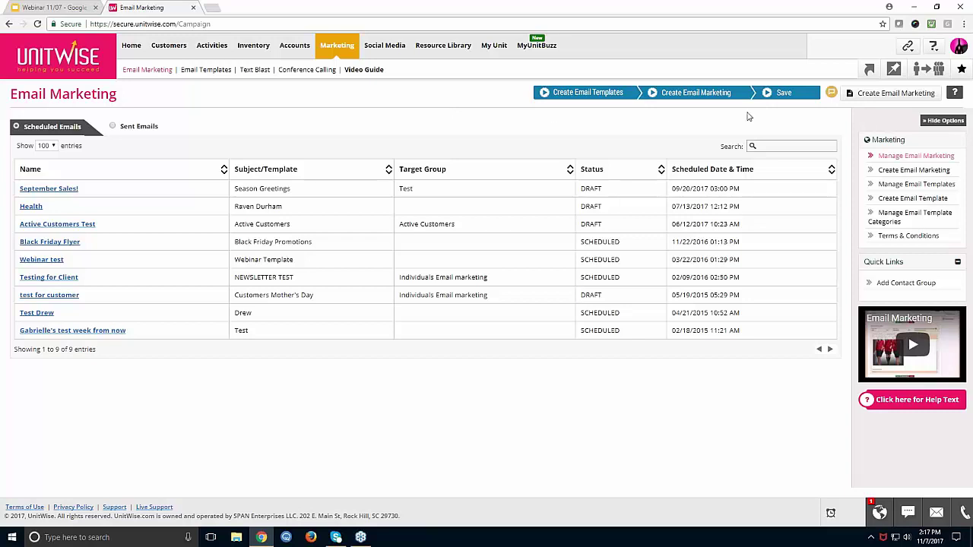
{"action": "left_click", "coordinate": [855, 98]}
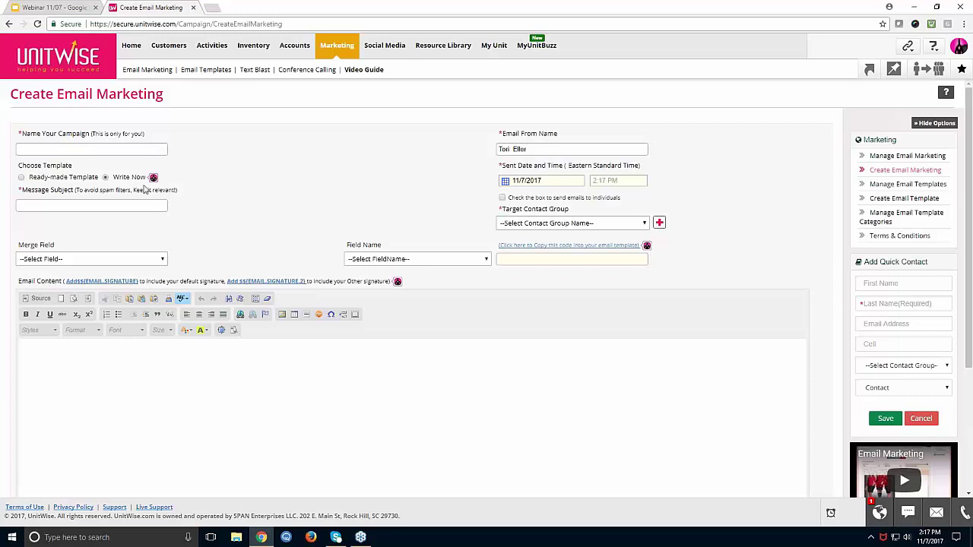
{"action": "left_click", "coordinate": [70, 180]}
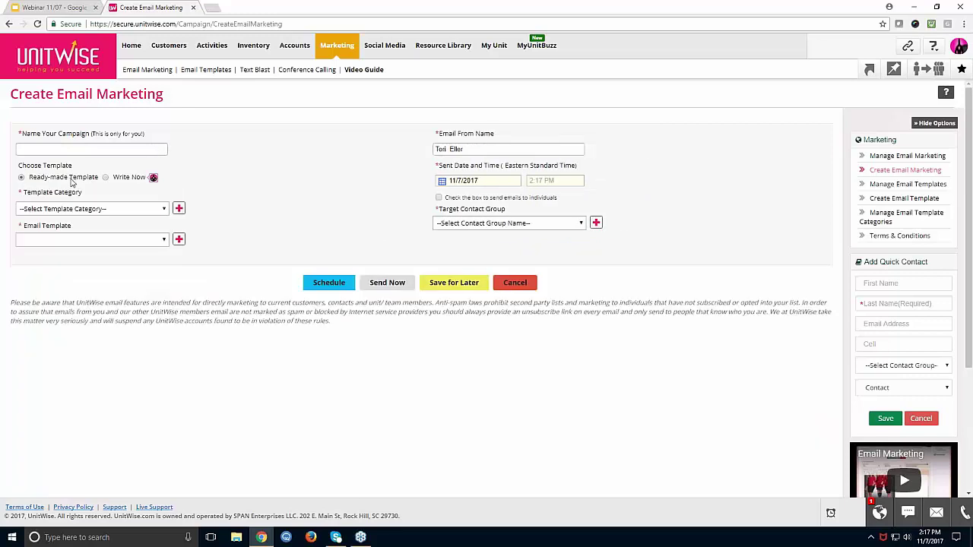
- Set the campaign's template category to Newsletters and its email template to Unit Newsletter
{"action": "left_click", "coordinate": [108, 210]}
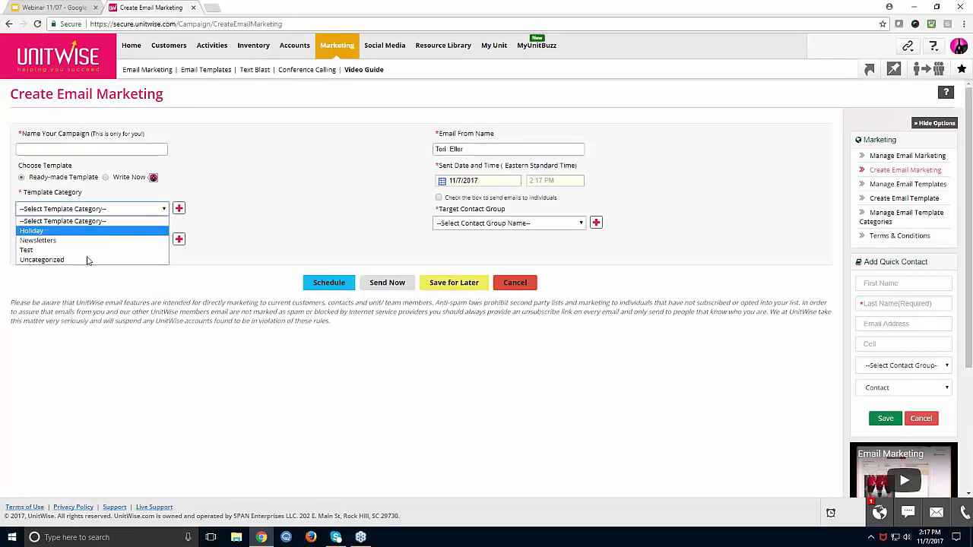
{"action": "left_click", "coordinate": [95, 215]}
{"action": "left_click", "coordinate": [95, 215]}
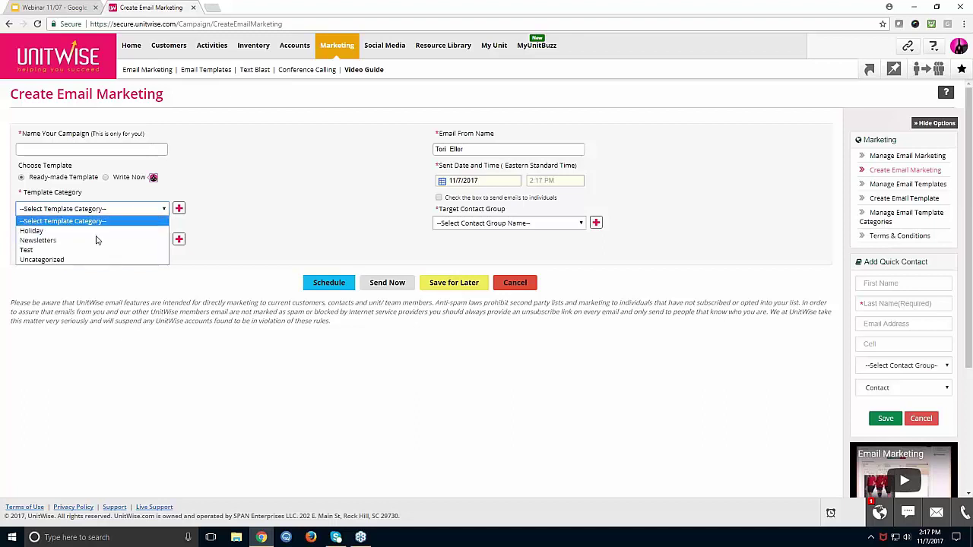
{"action": "left_click", "coordinate": [96, 210]}
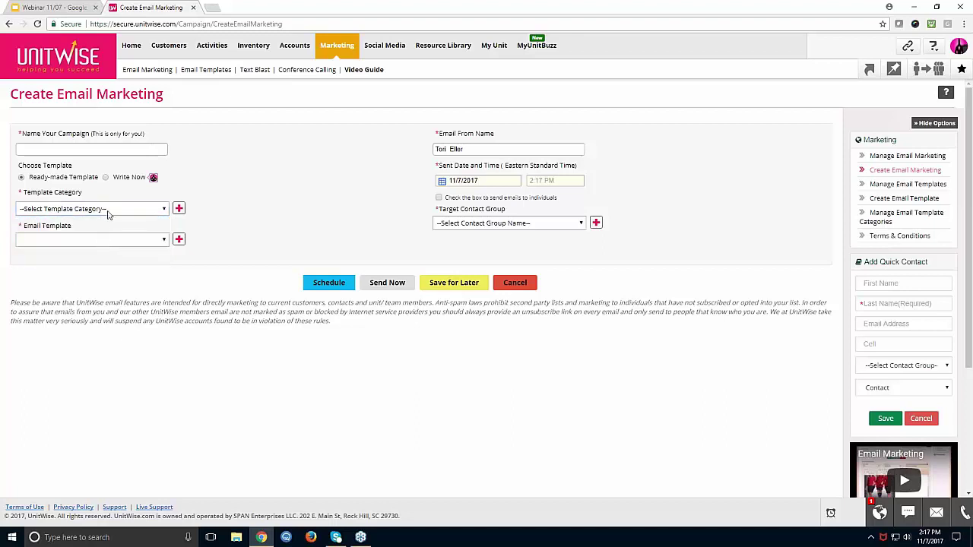
{"action": "left_click", "coordinate": [106, 209]}
{"action": "left_click", "coordinate": [107, 239]}
{"action": "left_click", "coordinate": [107, 239]}
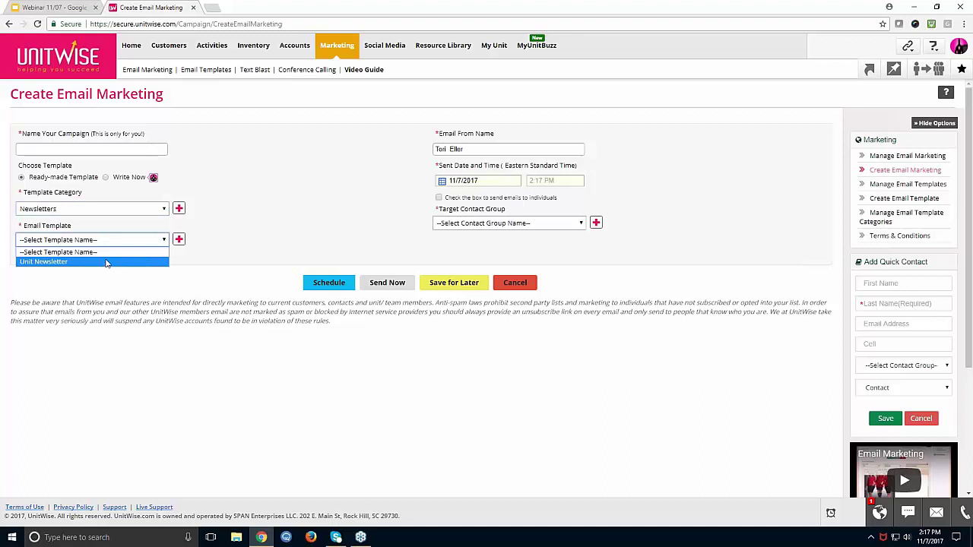
{"action": "left_click", "coordinate": [108, 263]}
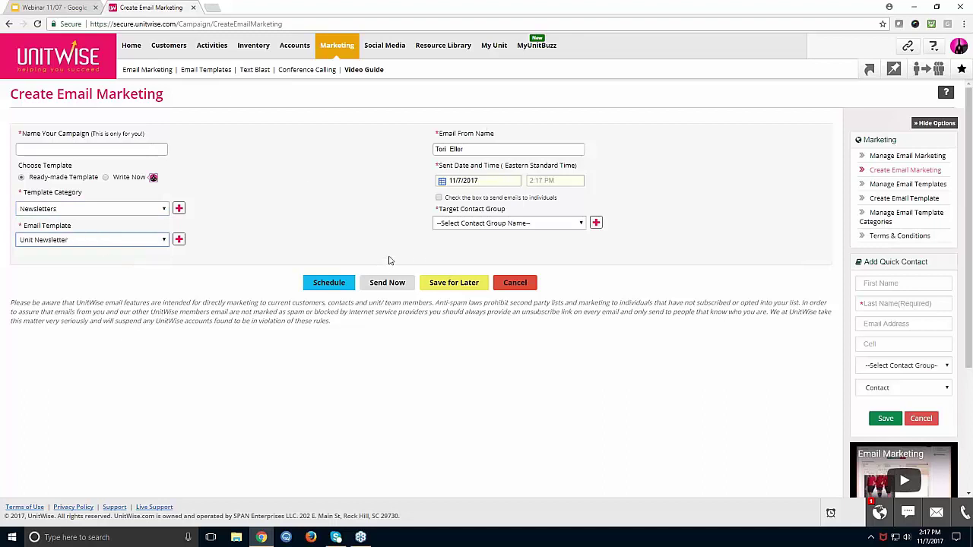
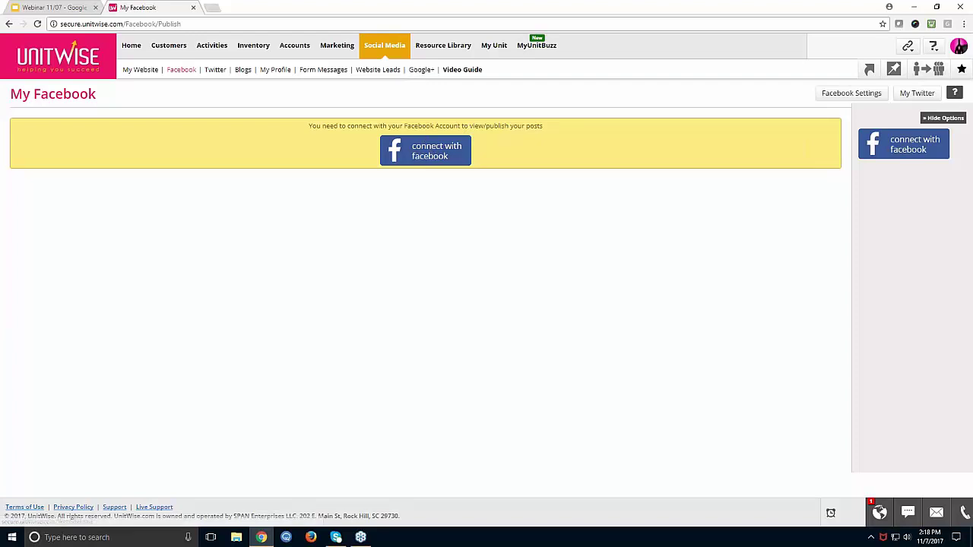
- Review the posting area and updates on the My Twitter page and open the My Google+ page
{"action": "left_click", "coordinate": [217, 71]}
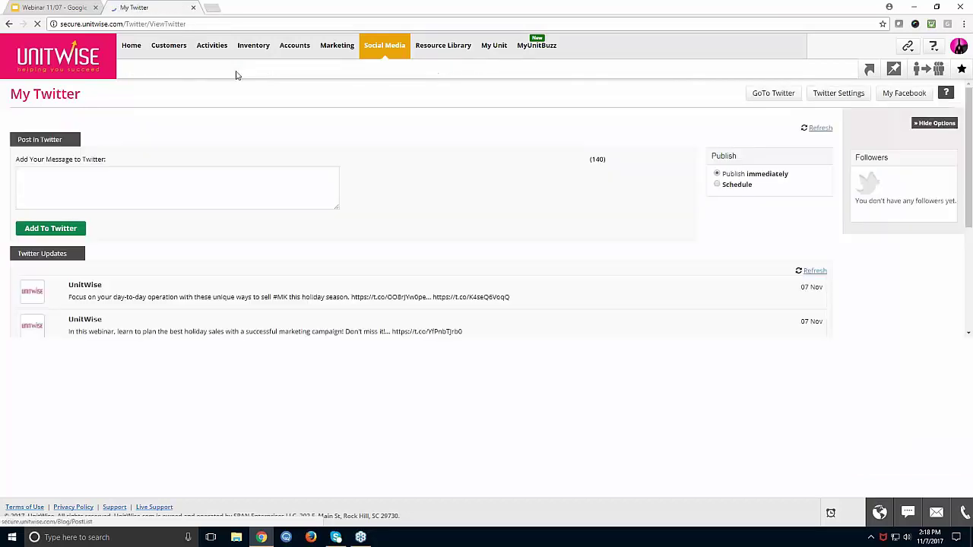
{"action": "scroll", "coordinate": [266, 205], "scroll_direction": "down", "scroll_amount": 1}
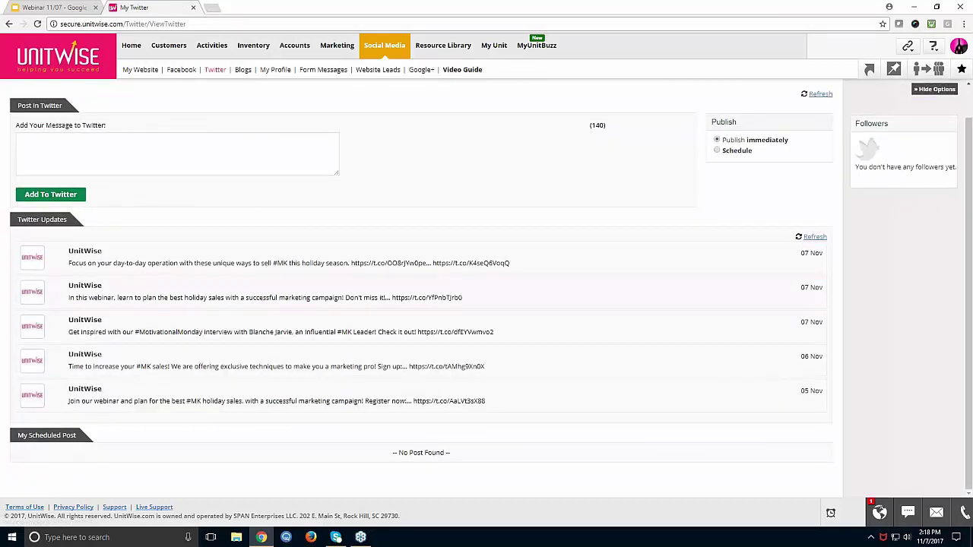
{"action": "scroll", "coordinate": [256, 309], "scroll_direction": "up", "scroll_amount": 1}
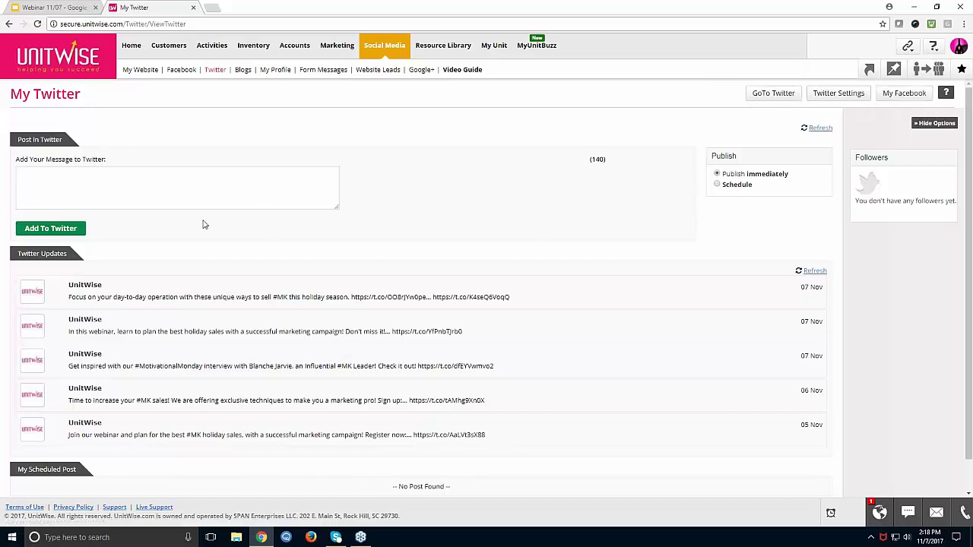
{"action": "scroll", "coordinate": [199, 221], "scroll_direction": "down", "scroll_amount": 1}
{"action": "scroll", "coordinate": [200, 221], "scroll_direction": "up", "scroll_amount": 1}
{"action": "left_click", "coordinate": [421, 69]}
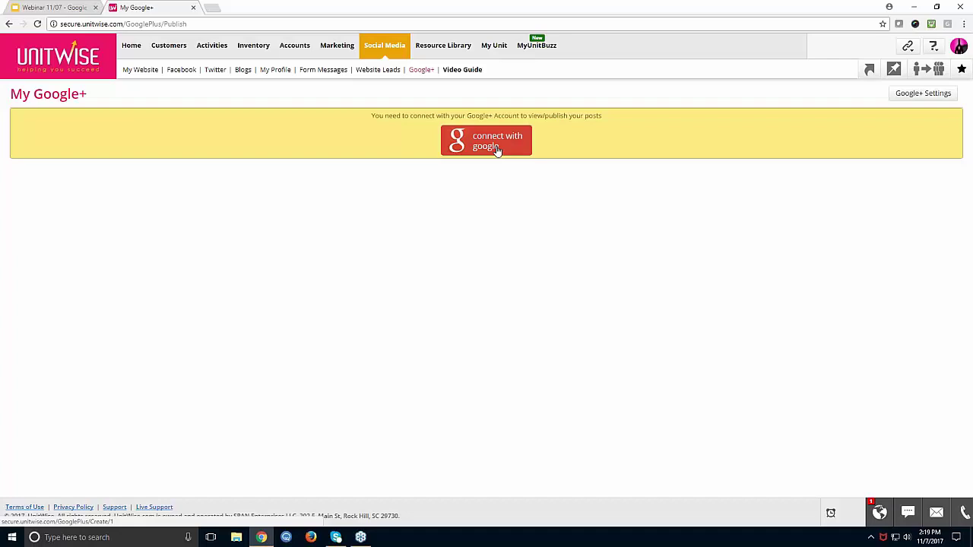
- Open the activities calendar and start a detailed event on Friday, November 10, 2017
{"action": "mouse_move", "coordinate": [337, 46]}
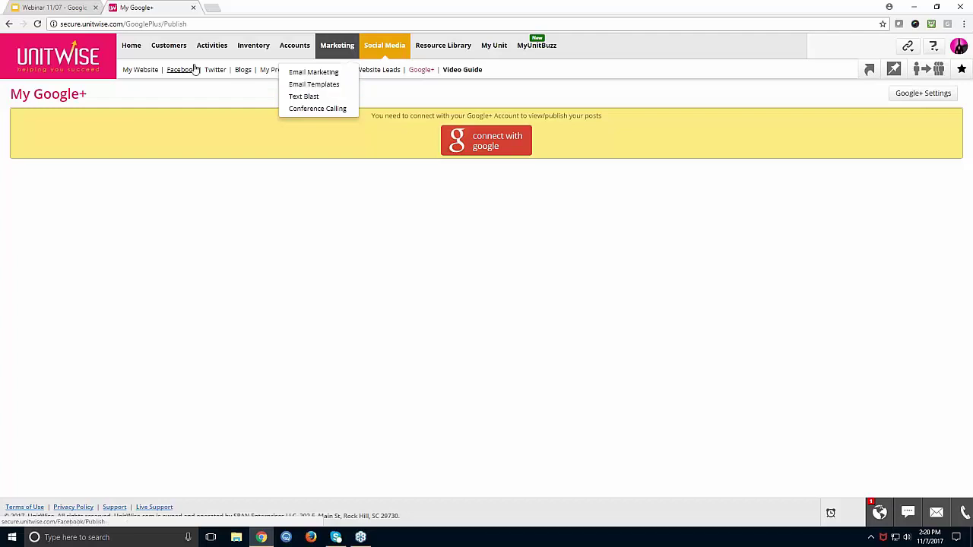
{"action": "mouse_move", "coordinate": [202, 56]}
{"action": "left_click", "coordinate": [171, 72]}
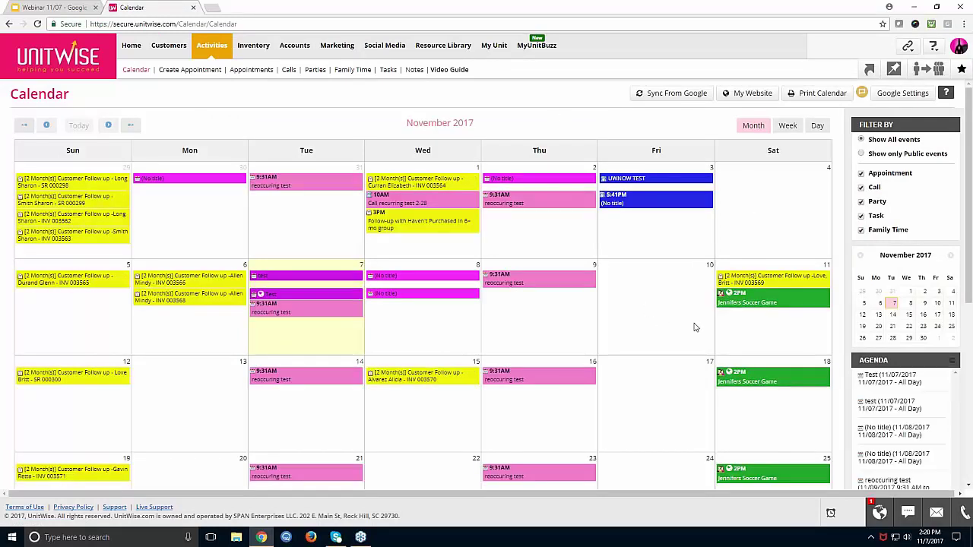
{"action": "left_click", "coordinate": [662, 326]}
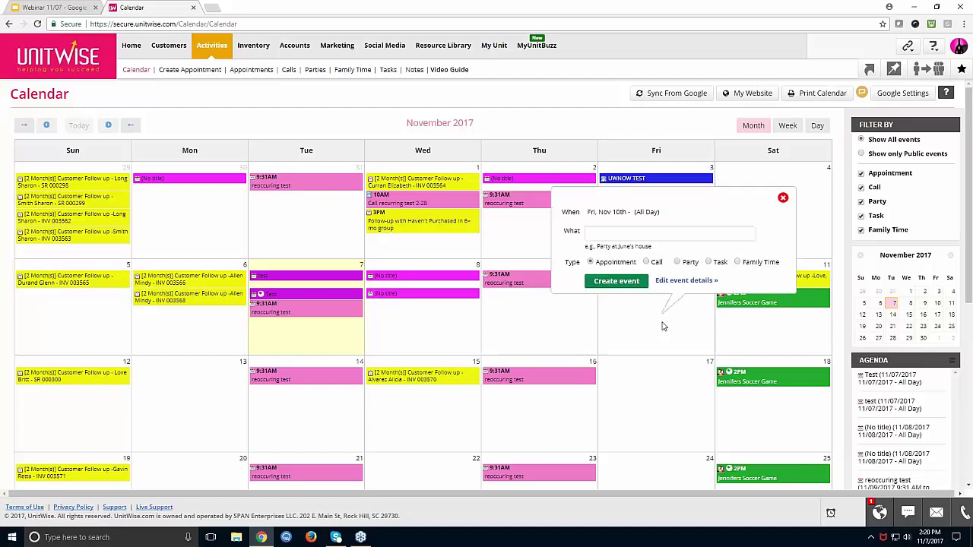
{"action": "left_click", "coordinate": [704, 280]}
- Name the event "Christmas Open House" and set its type to Party
{"action": "left_click", "coordinate": [129, 165]}
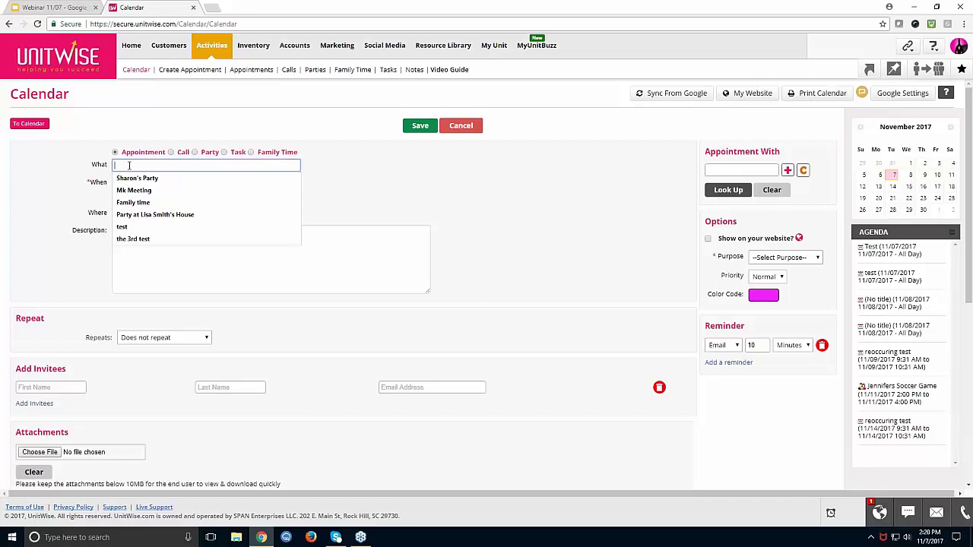
{"action": "type", "text": "Chris"}
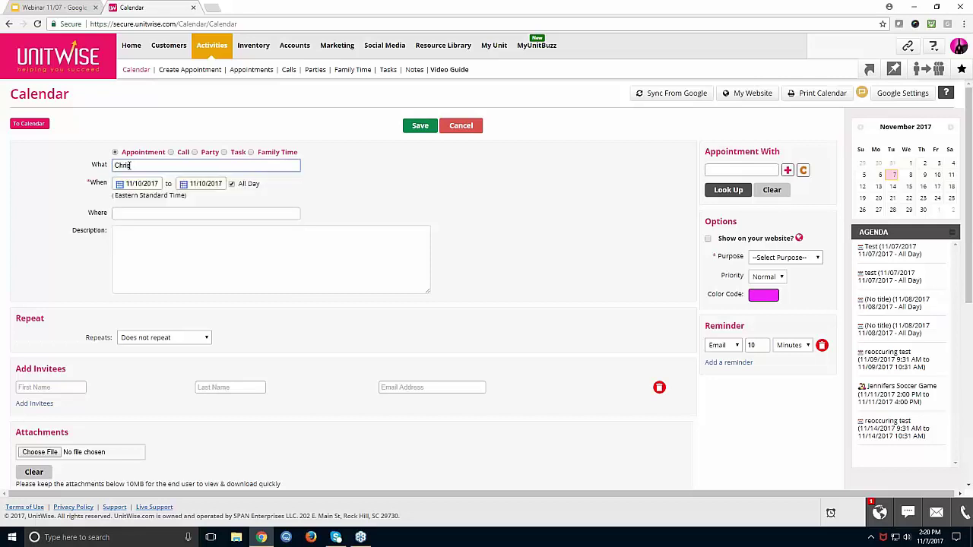
{"action": "type", "text": "tmas Open House"}
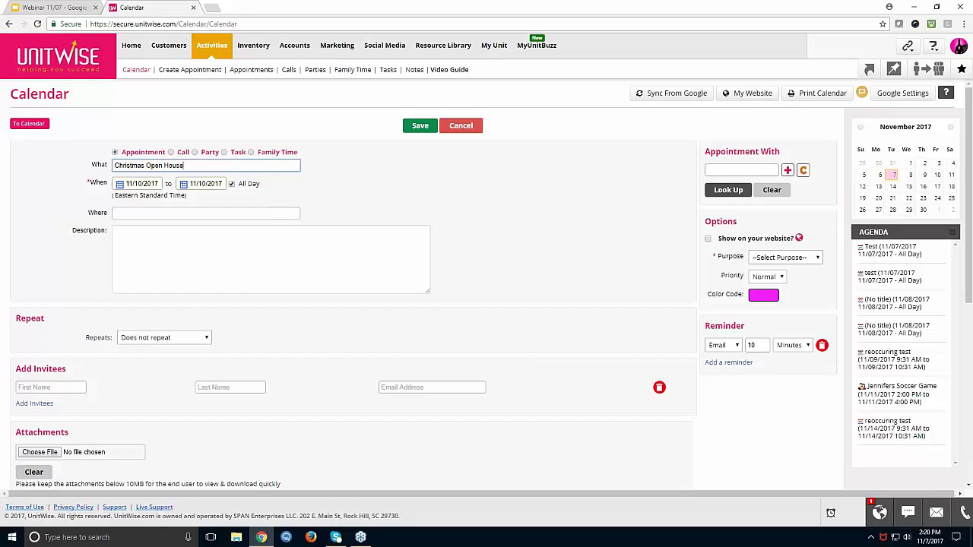
{"action": "left_click", "coordinate": [194, 152]}
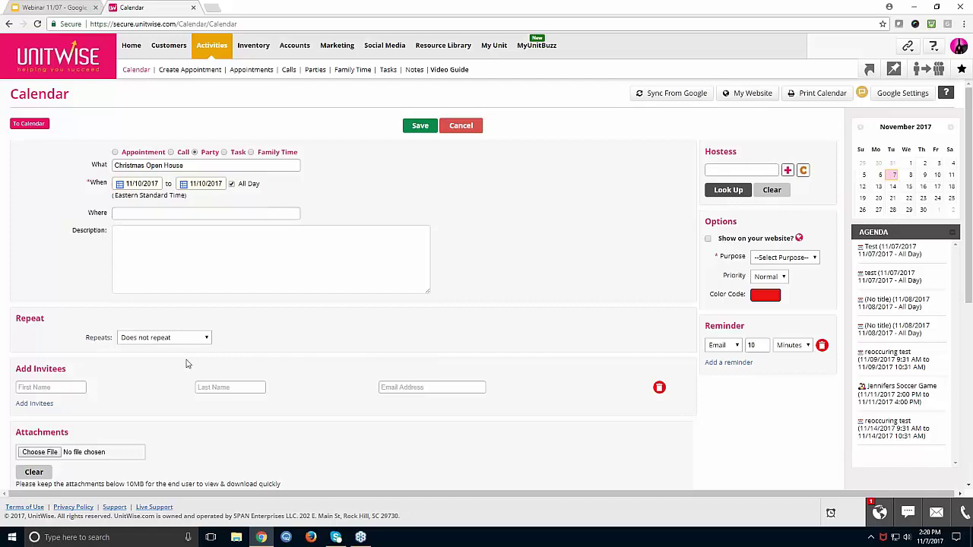
- Make the Christmas Open House event show on the website and set its purpose to Other
{"action": "scroll", "coordinate": [148, 381], "scroll_direction": "down", "scroll_amount": 1}
{"action": "scroll", "coordinate": [596, 306], "scroll_direction": "up", "scroll_amount": 1}
{"action": "left_click", "coordinate": [707, 239]}
{"action": "left_click", "coordinate": [780, 258]}
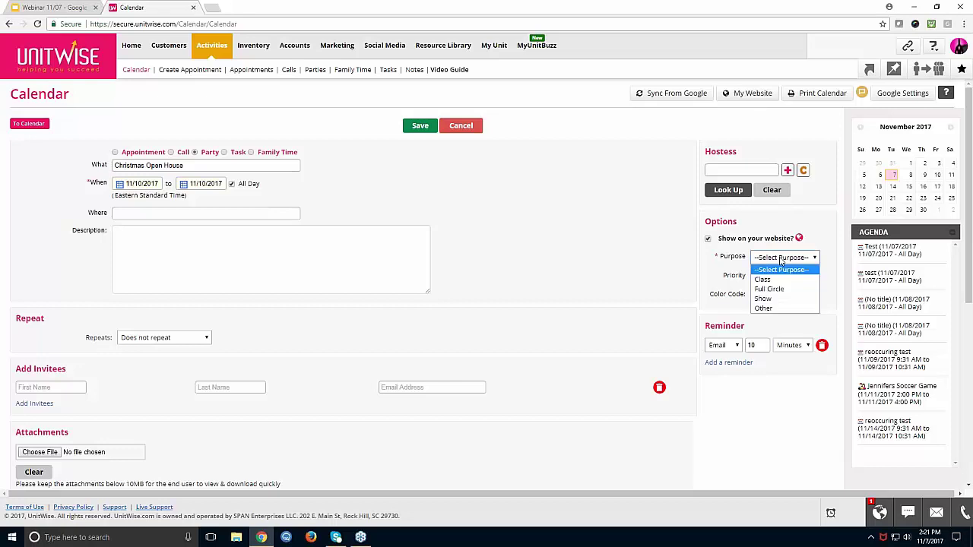
{"action": "left_click", "coordinate": [779, 308]}
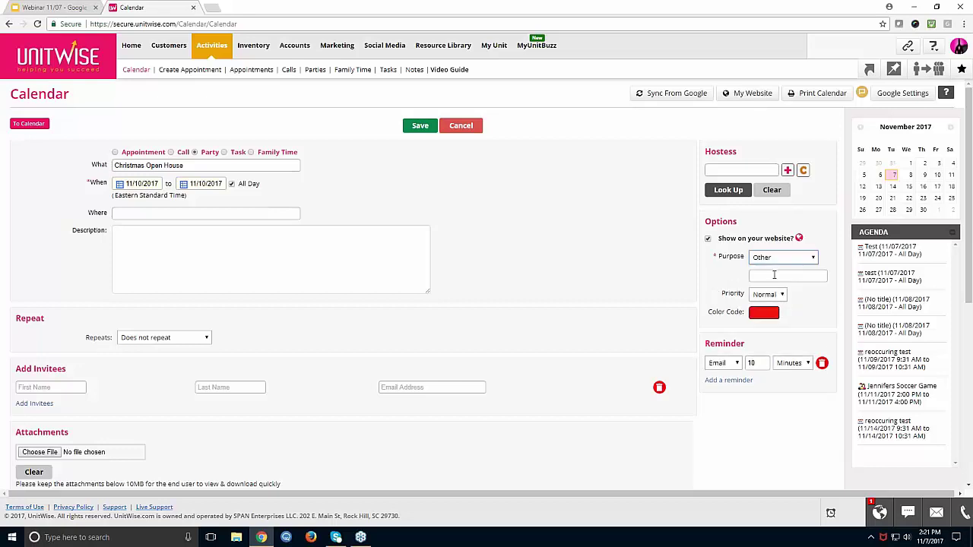
- Save the Christmas Open House event with Normal priority and the red color code
{"action": "left_click", "coordinate": [772, 297]}
{"action": "left_click", "coordinate": [767, 306]}
{"action": "left_click", "coordinate": [763, 313]}
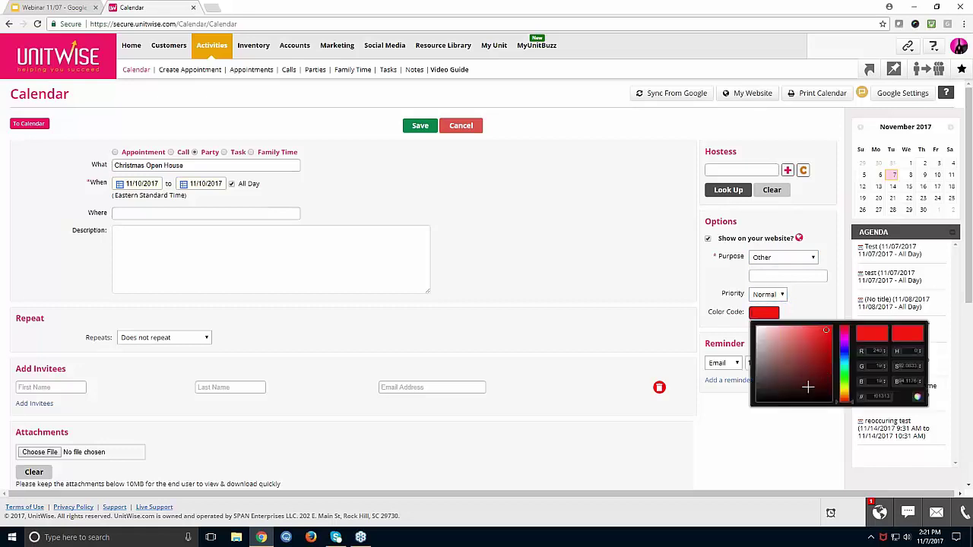
{"action": "left_click", "coordinate": [804, 313]}
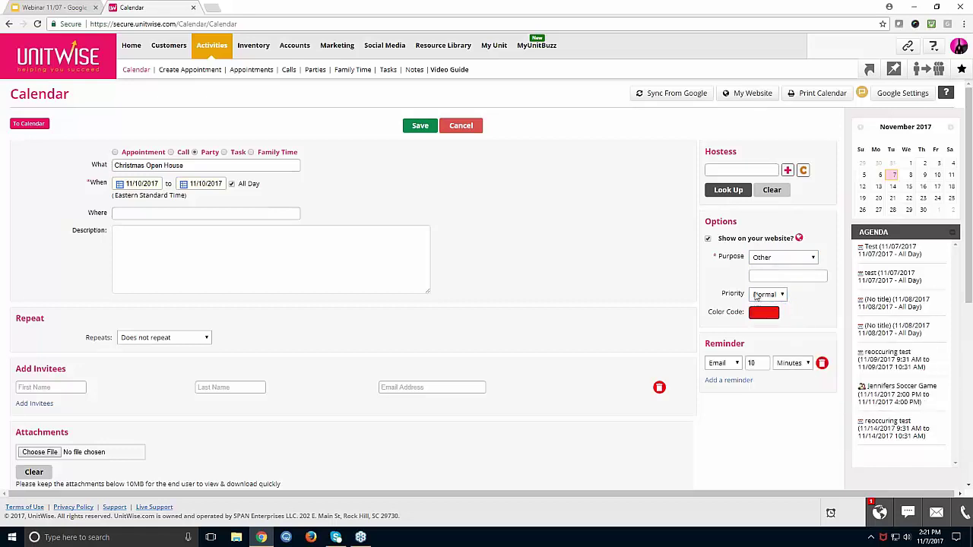
{"action": "left_click", "coordinate": [417, 126]}
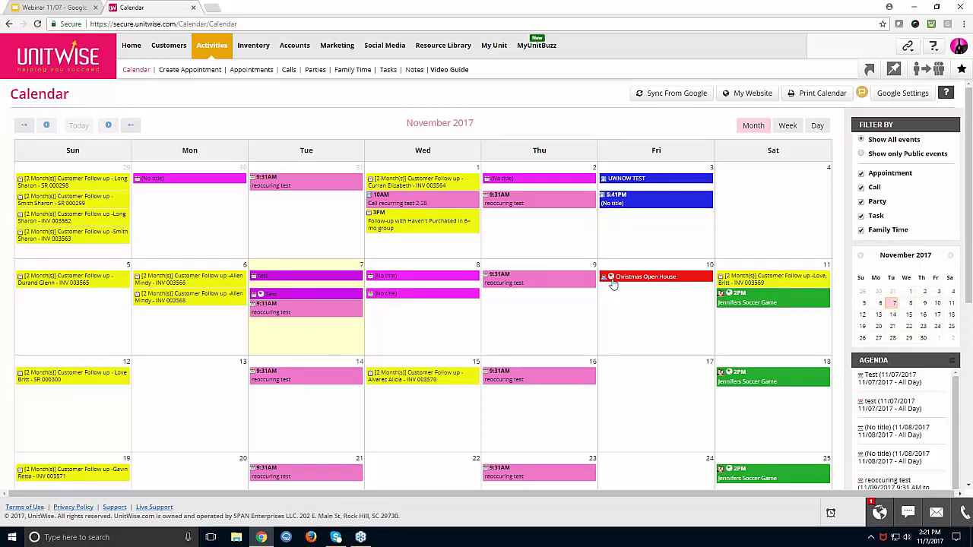
- Stop the recurring soccer game on Saturday, November 11 from showing on the website, applying the change to all events in the series
{"action": "left_click", "coordinate": [730, 310]}
{"action": "left_click", "coordinate": [711, 271]}
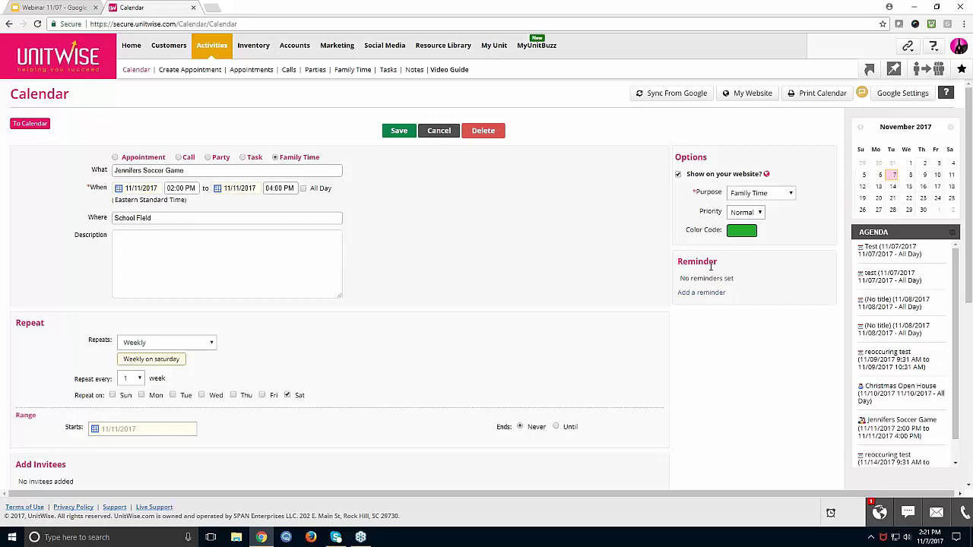
{"action": "left_click", "coordinate": [678, 174]}
{"action": "left_click", "coordinate": [385, 135]}
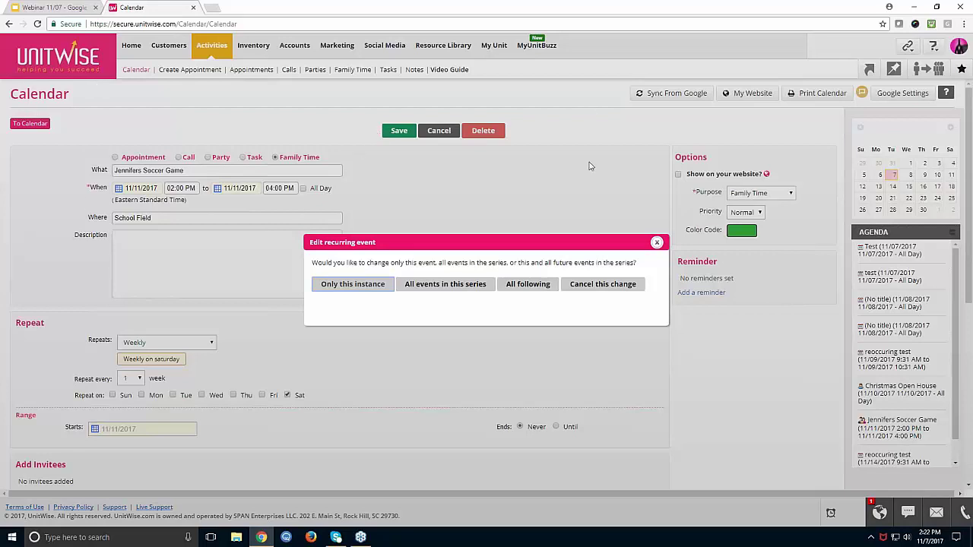
{"action": "left_click", "coordinate": [482, 285]}
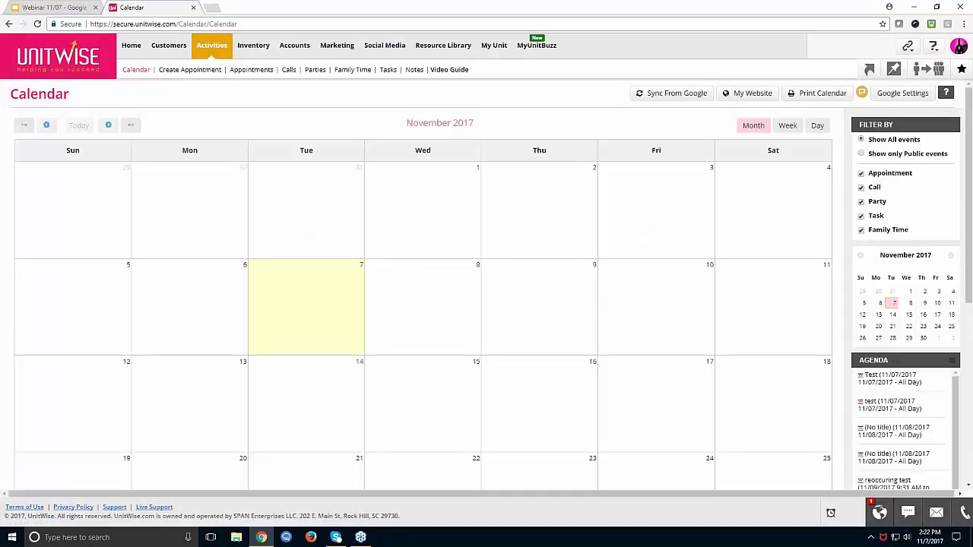